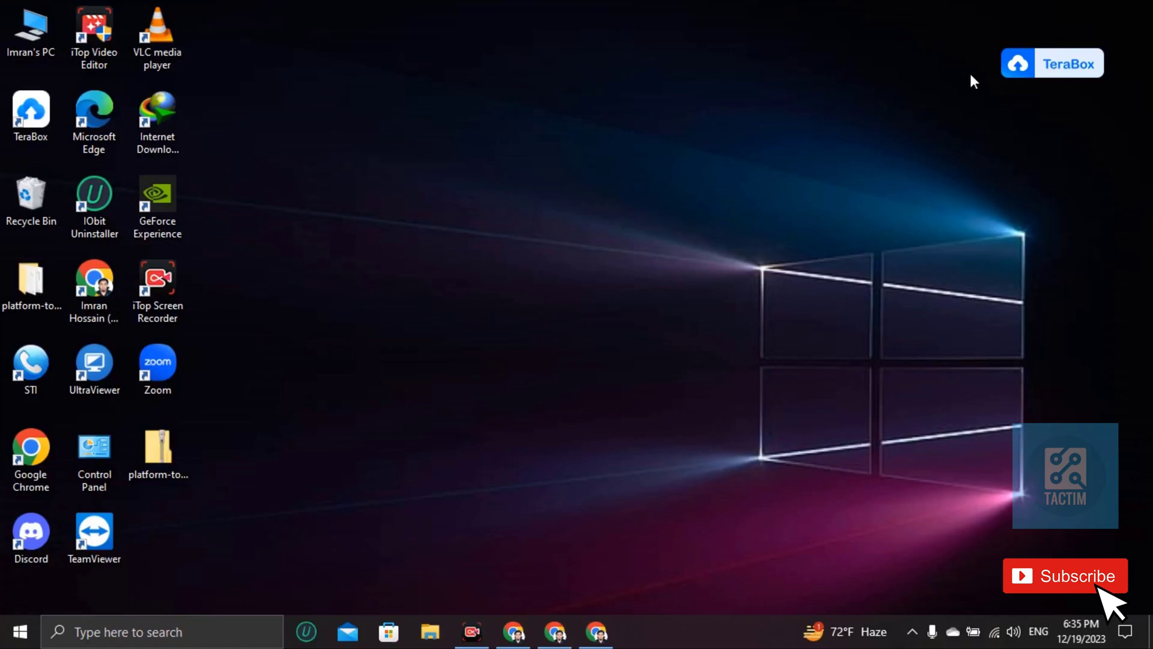
# Step: Load Instagram in Chrome from 'in' and reach the login form with saved credentials filled
pyautogui.click(596, 632)
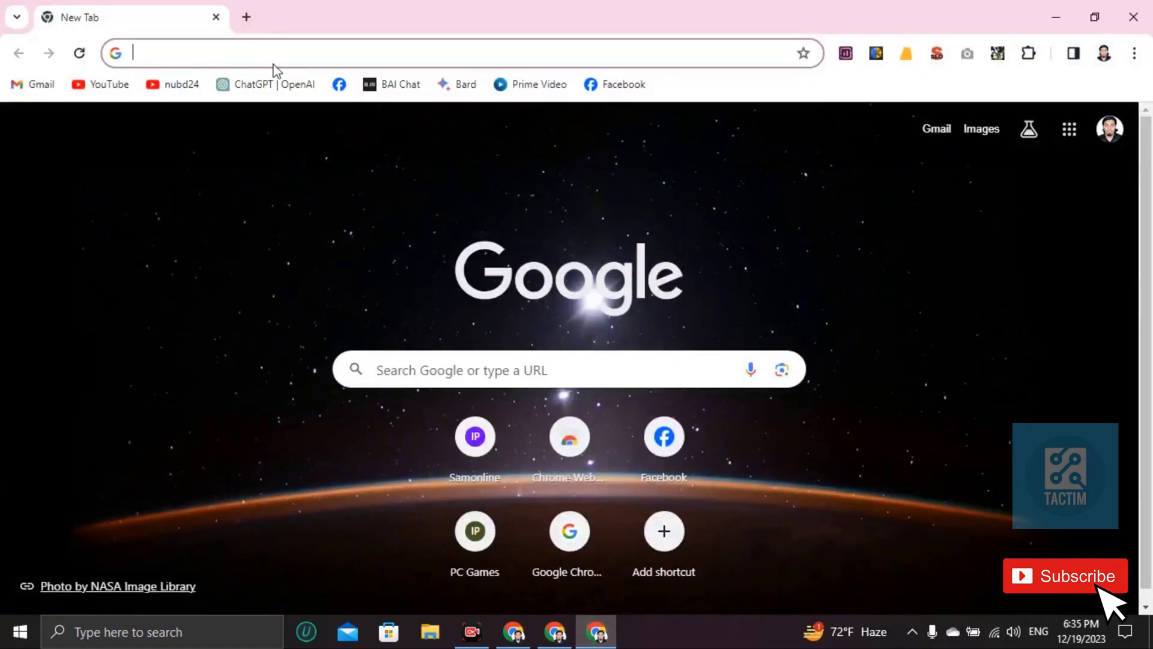
pyautogui.write('instagram.com')
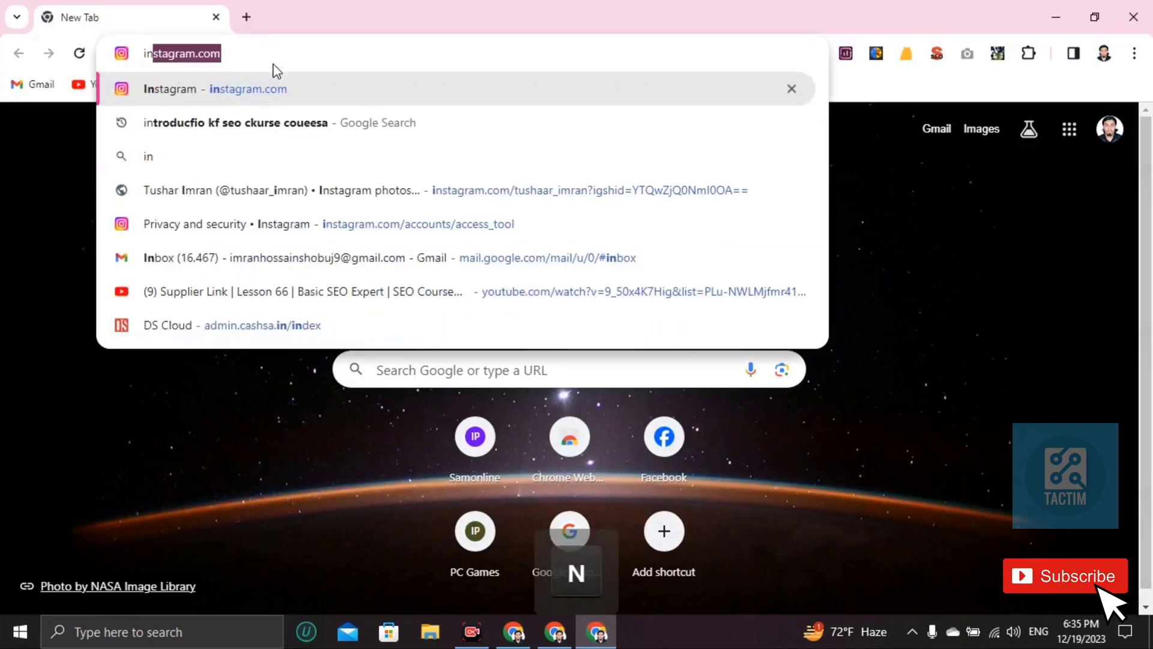
pyautogui.press('Return')
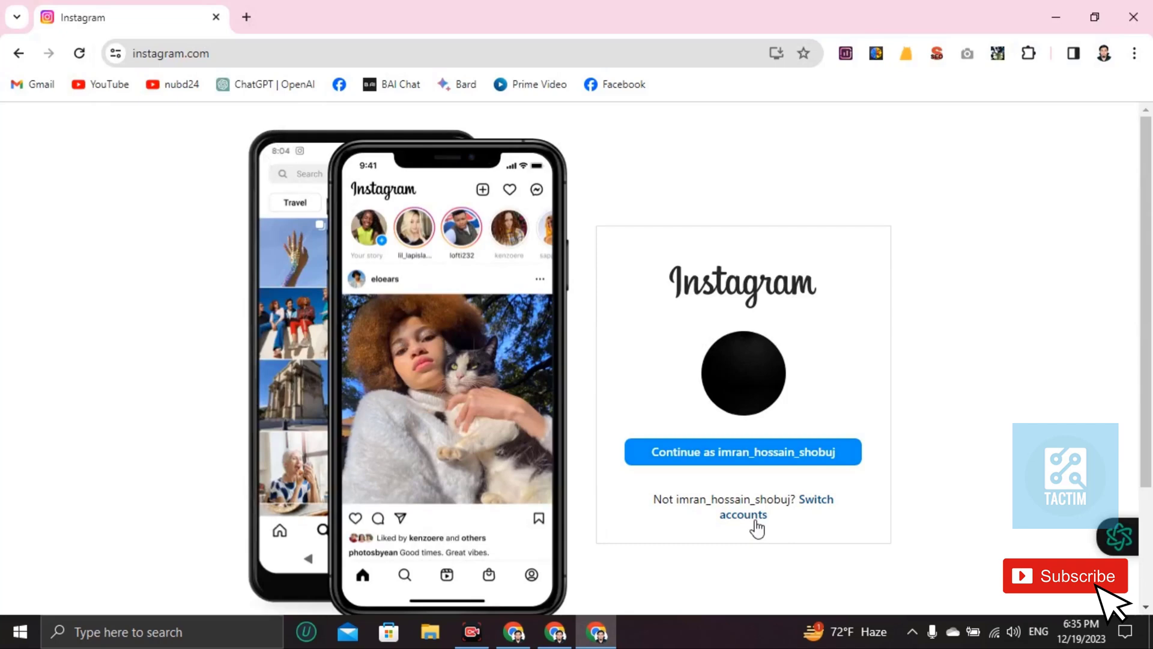
pyautogui.click(753, 517)
pyautogui.click(728, 306)
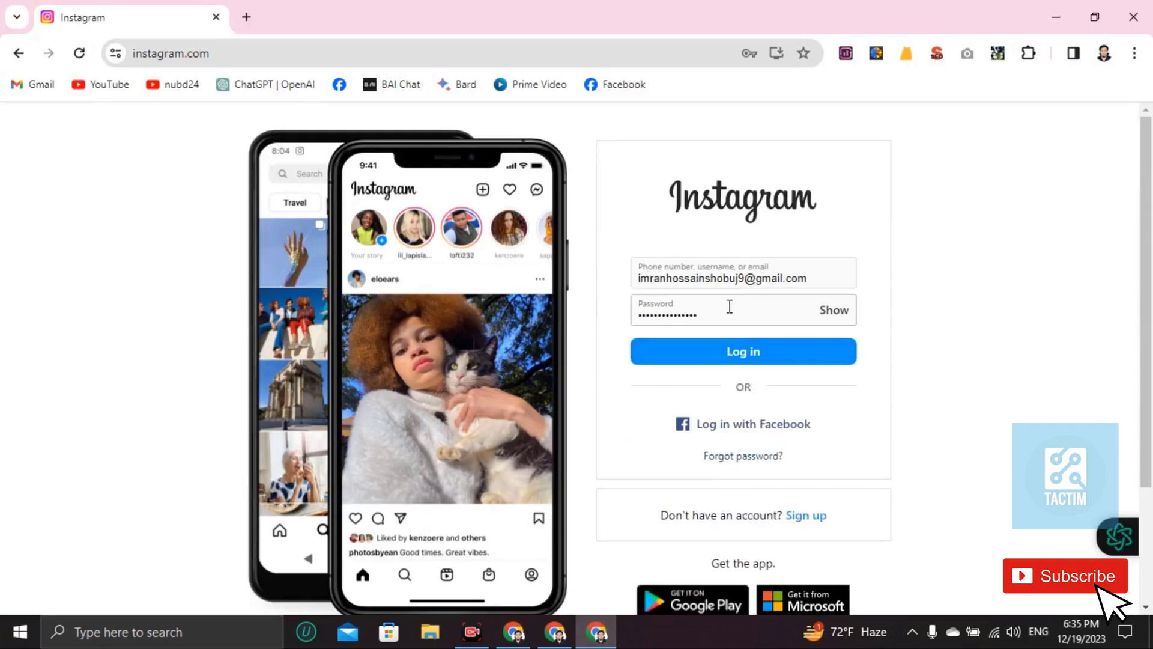
pyautogui.click(745, 279)
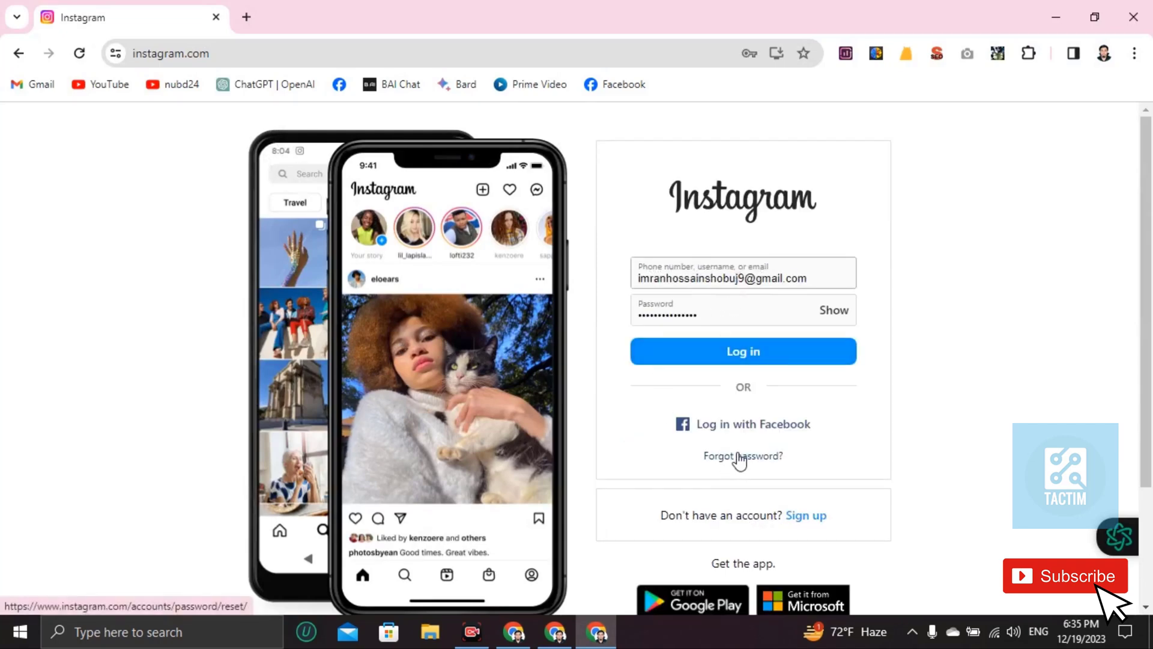
pyautogui.click(651, 314)
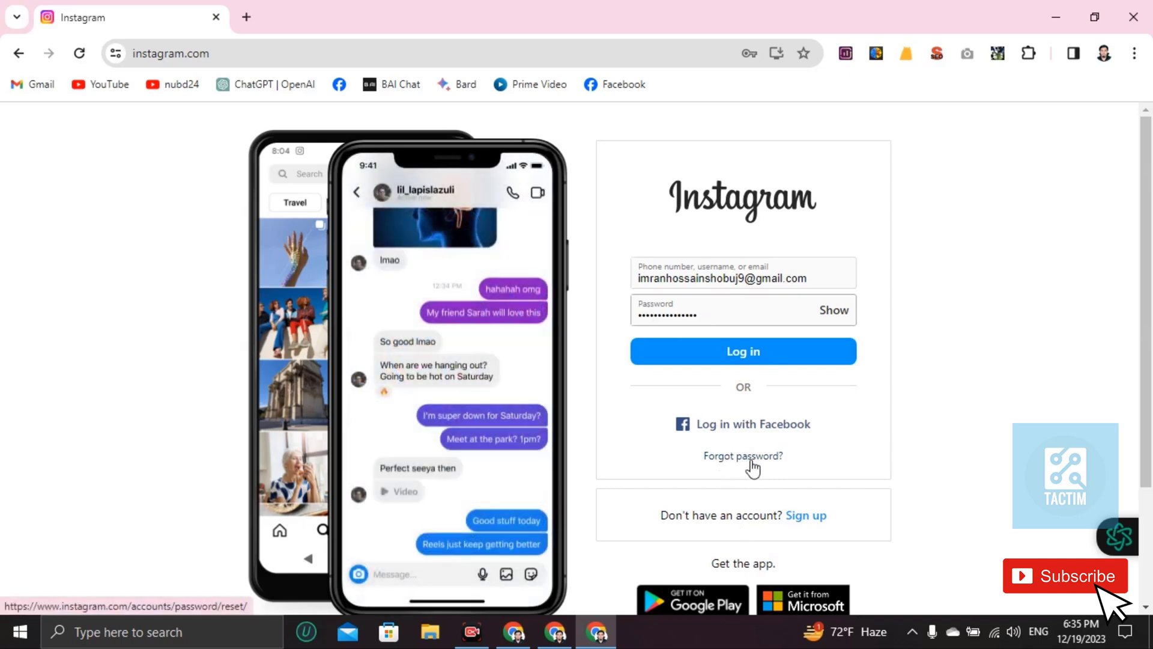
# Step: Use 'Forgot password?' to email a login link to the account's pre-filled address
pyautogui.click(747, 460)
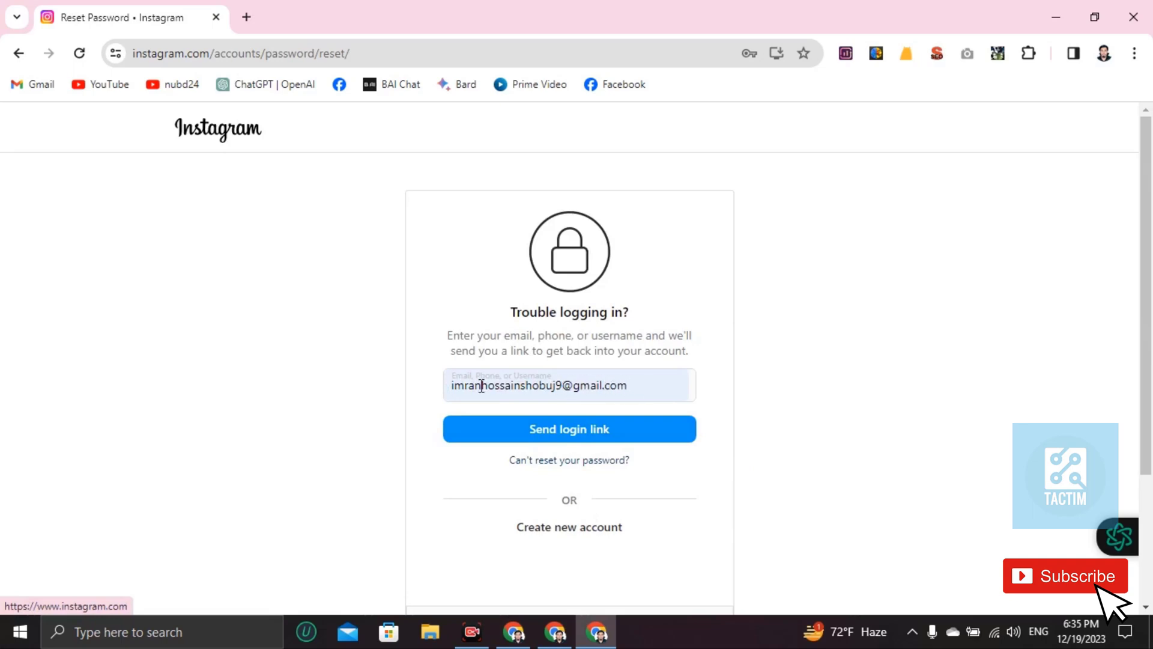
pyautogui.click(535, 439)
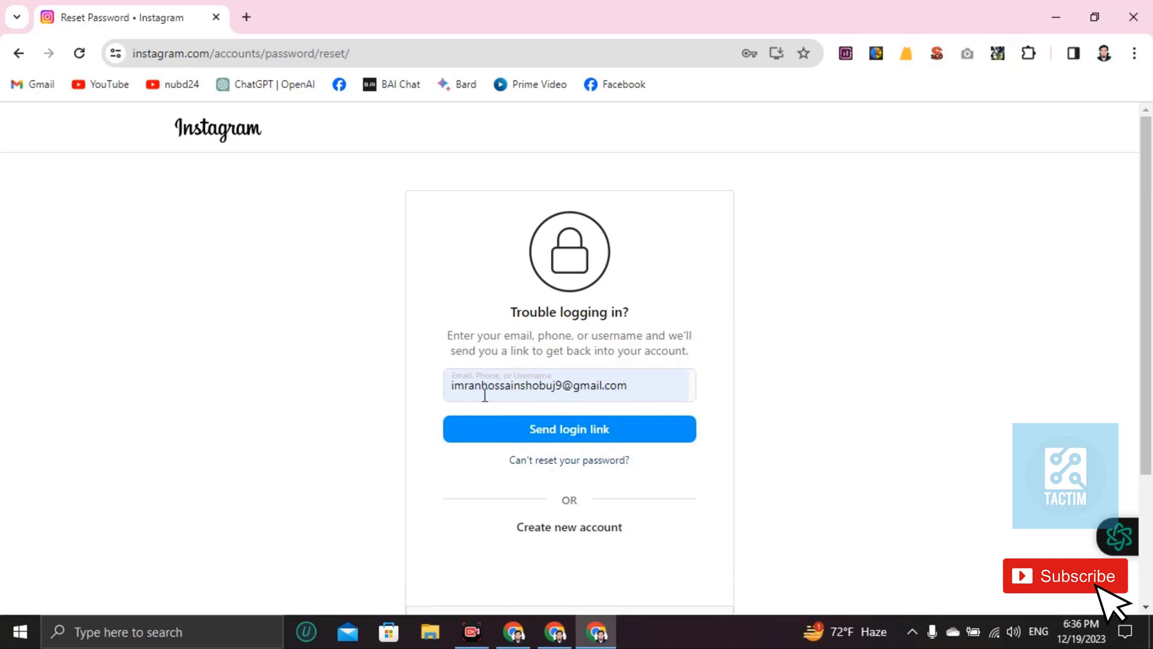
# Step: Sync the Windows Mail inbox and open the new Instagram password-reset email
pyautogui.click(347, 633)
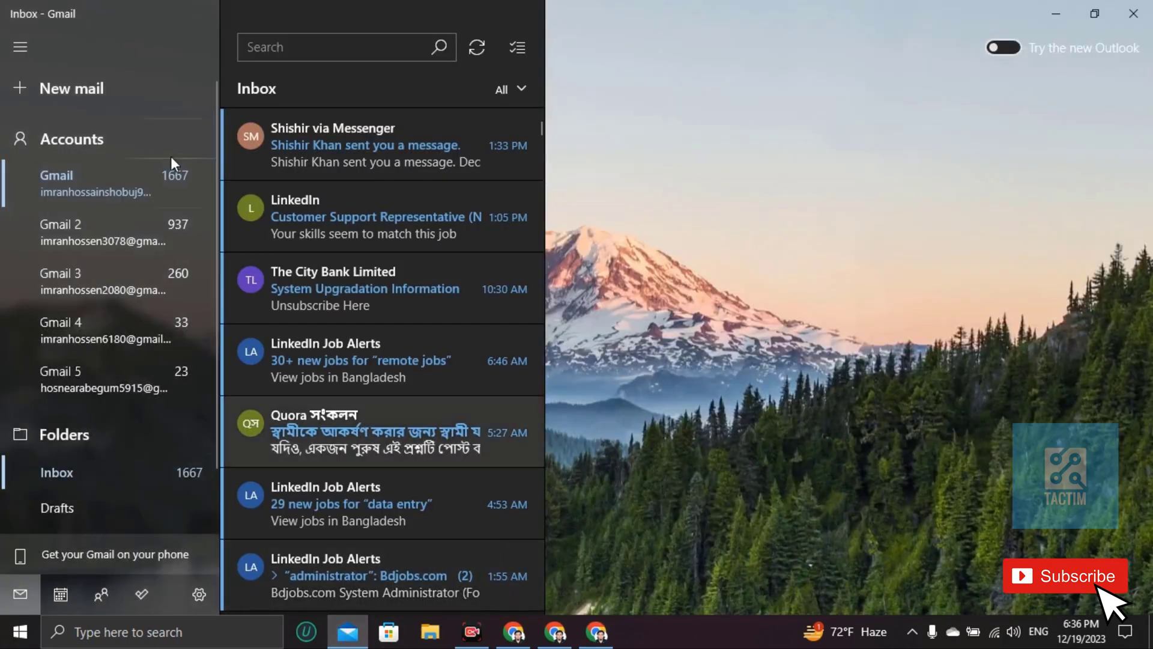
pyautogui.click(478, 52)
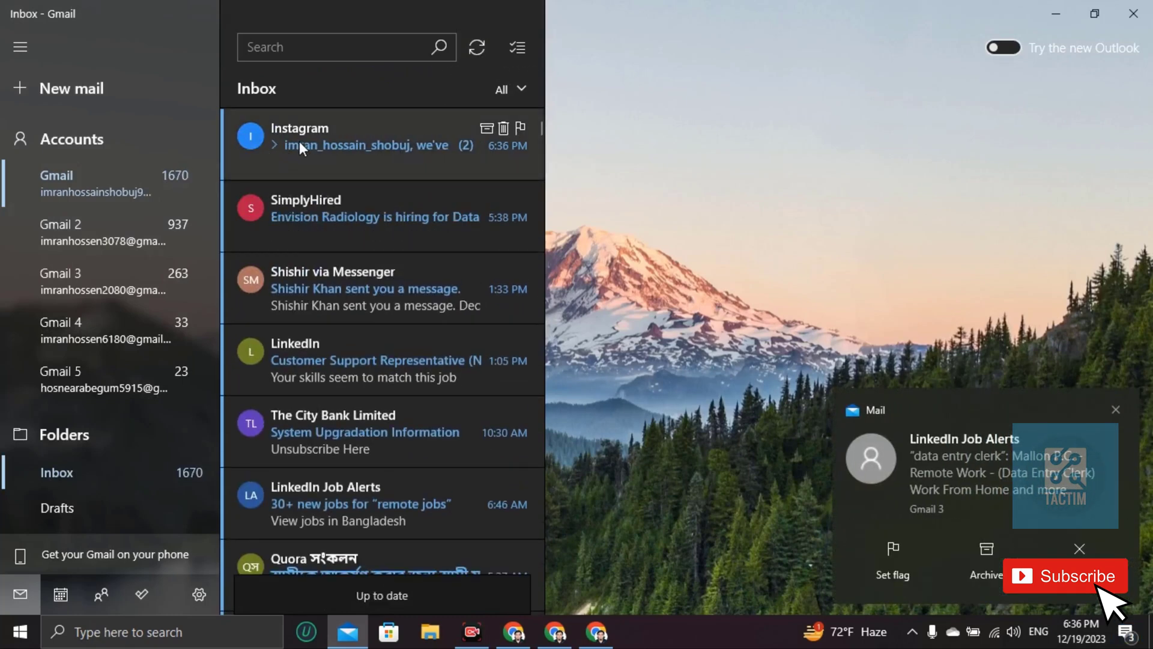
pyautogui.click(348, 159)
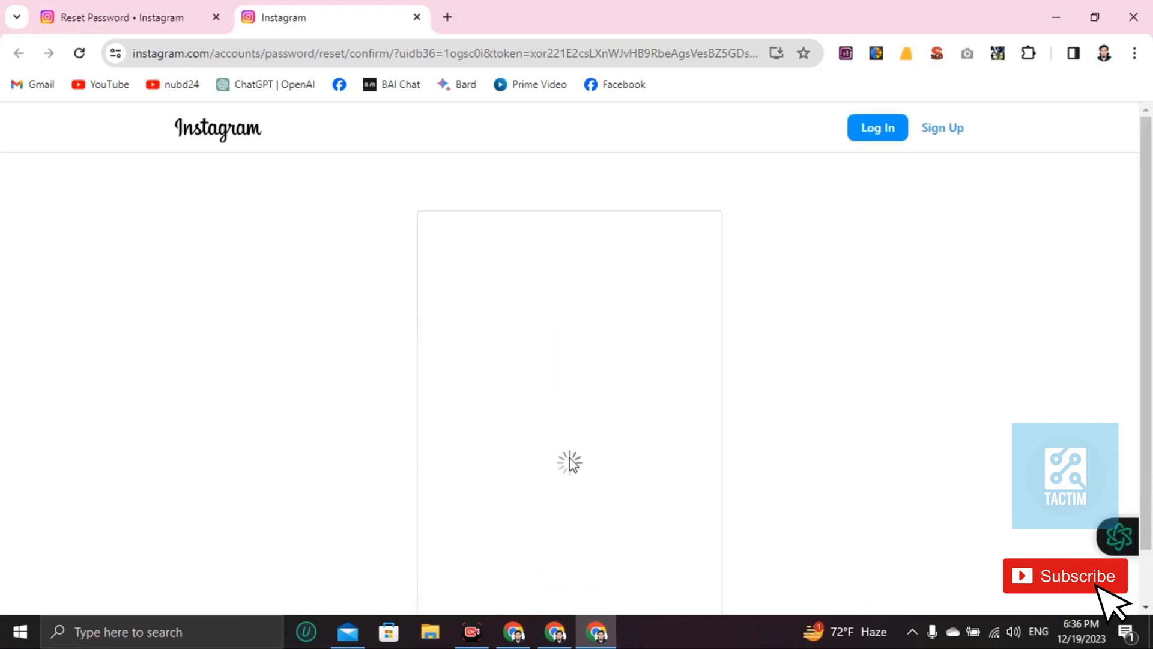
# Step: Select the new and repeat password fields, then dismiss Chrome's saved-password suggestions
pyautogui.click(509, 429)
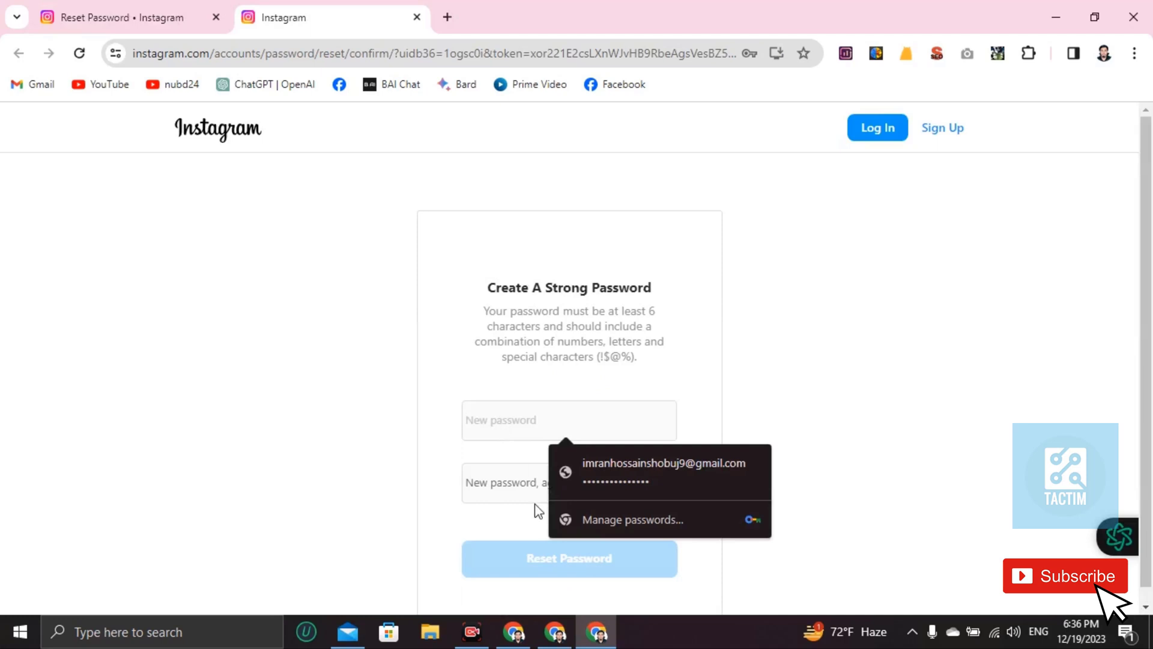
pyautogui.click(513, 479)
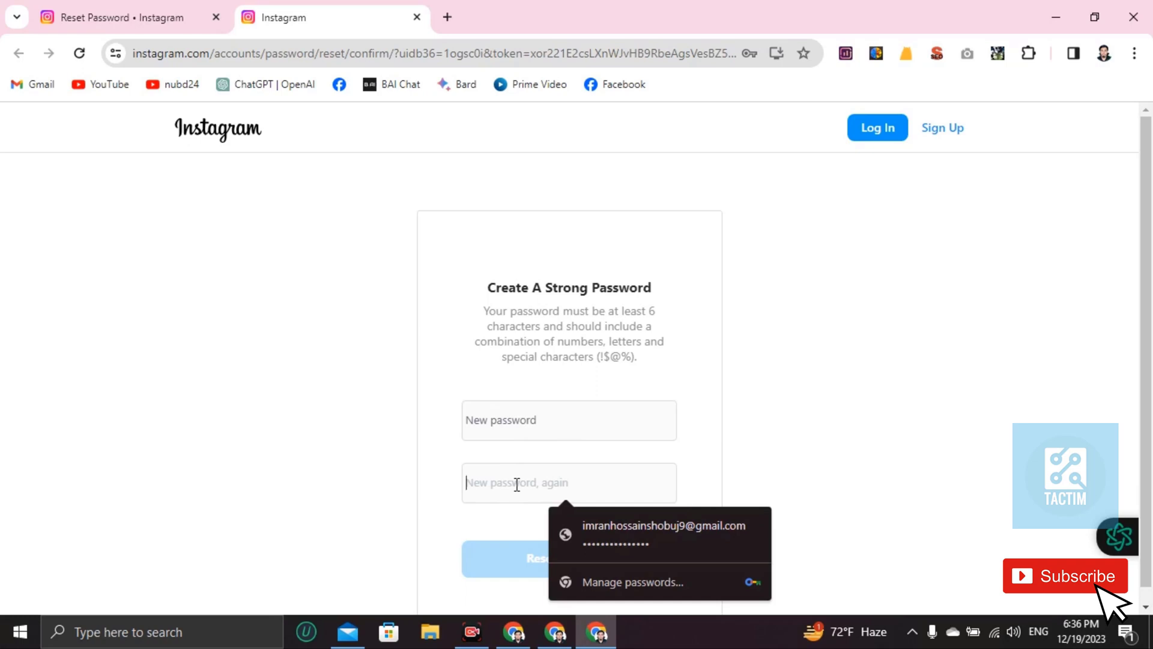
pyautogui.click(784, 426)
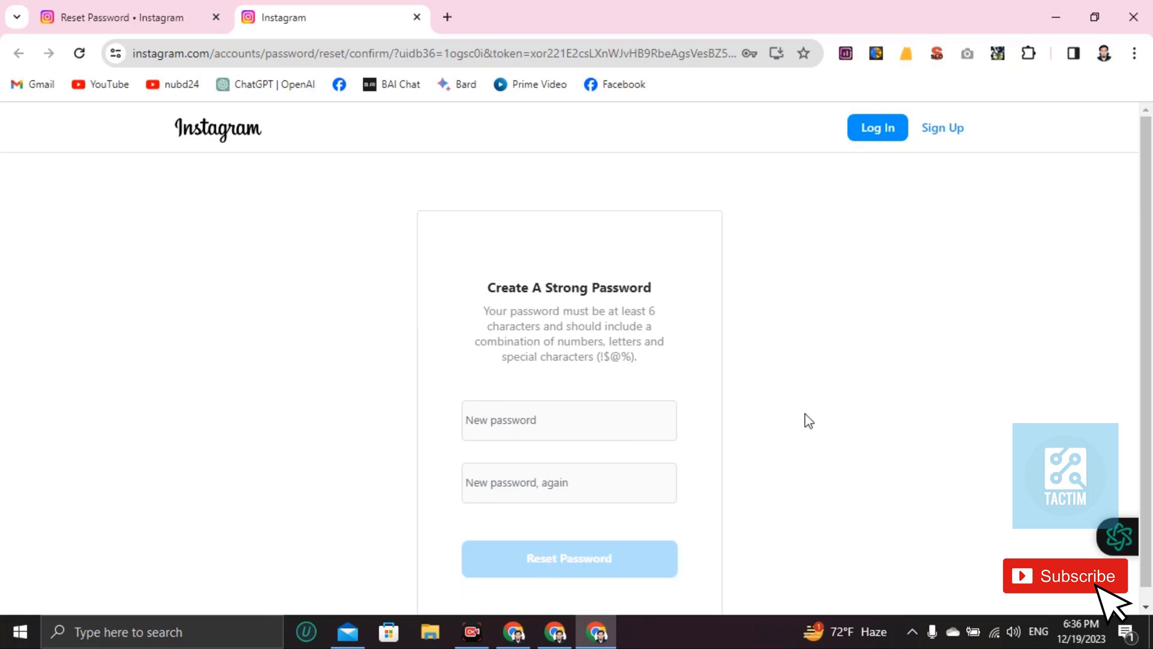